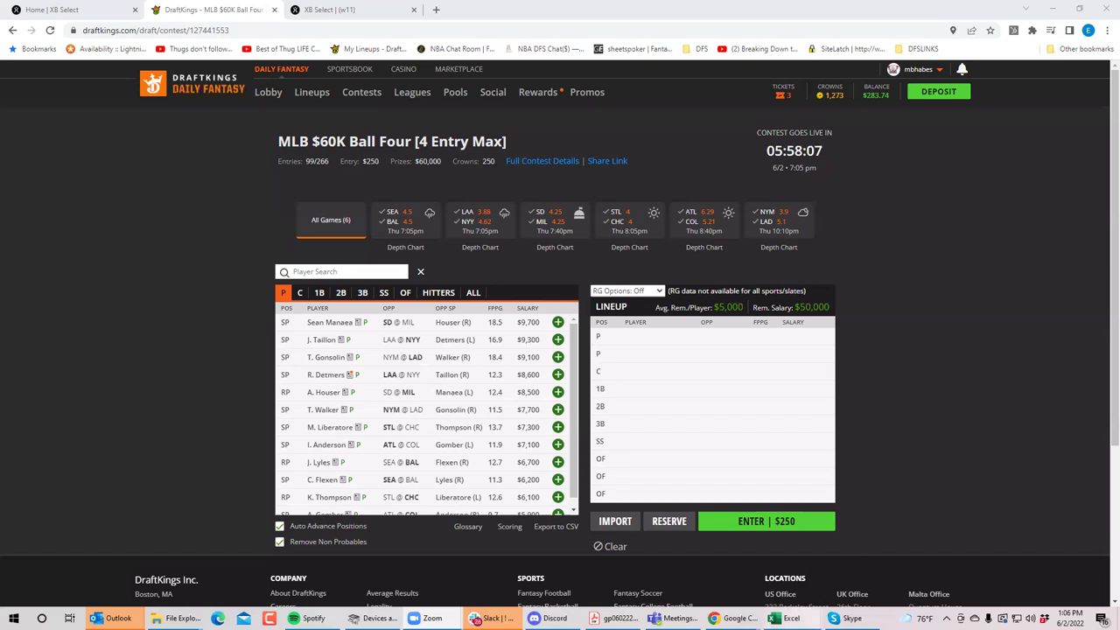
- Compare the pitchers in the SEA at BAL and LAA at NYY games, clearing both game filters when done
mouse_move(783, 619)
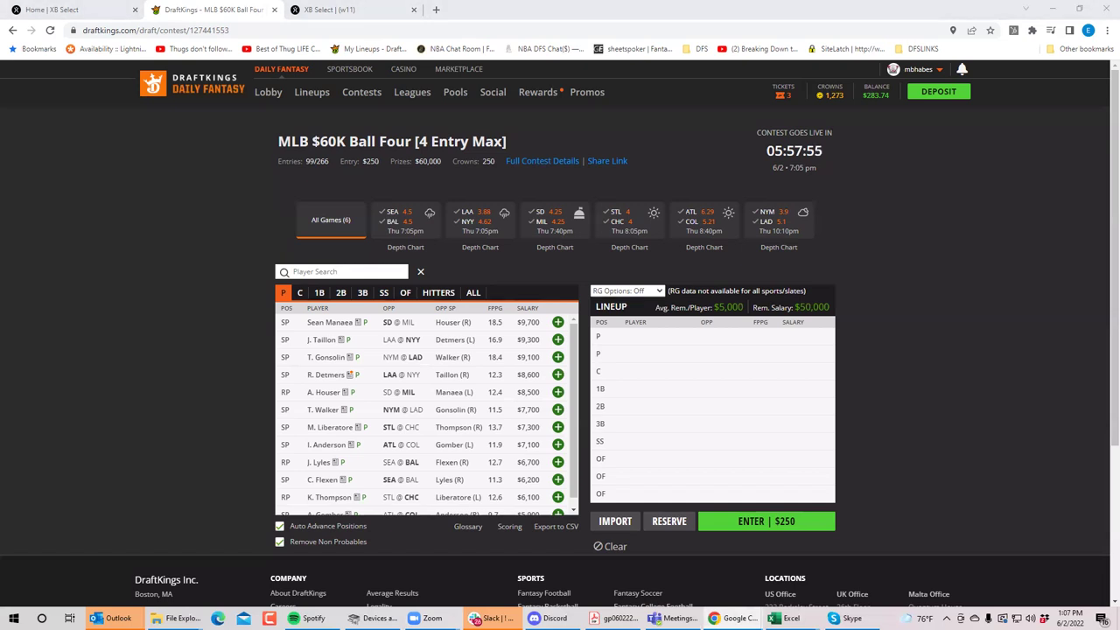
click(392, 227)
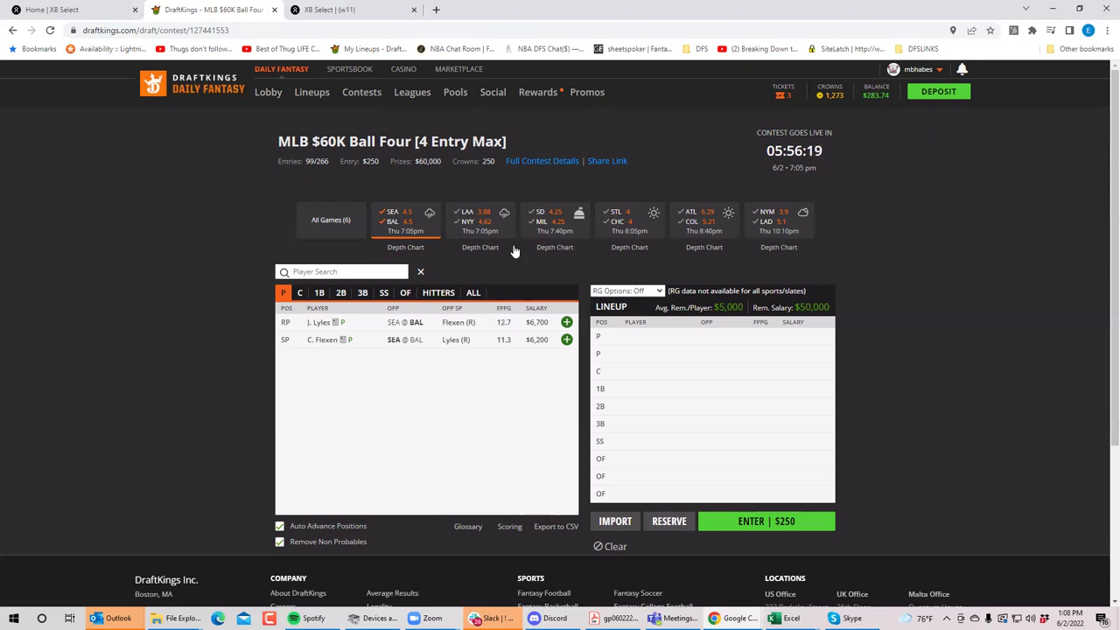
click(466, 229)
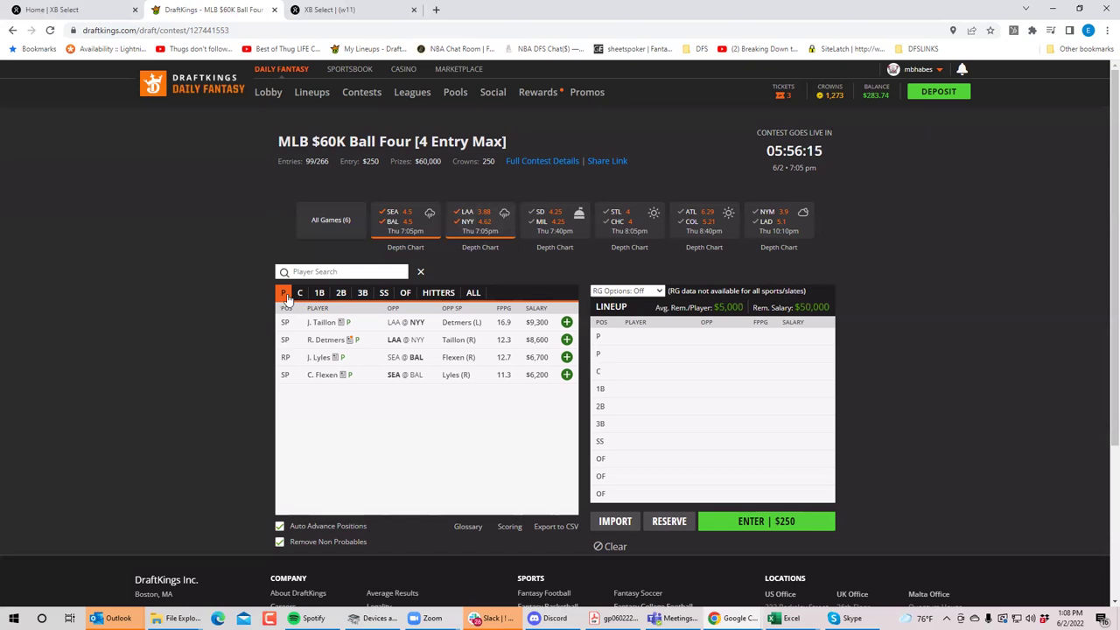
click(389, 222)
click(391, 215)
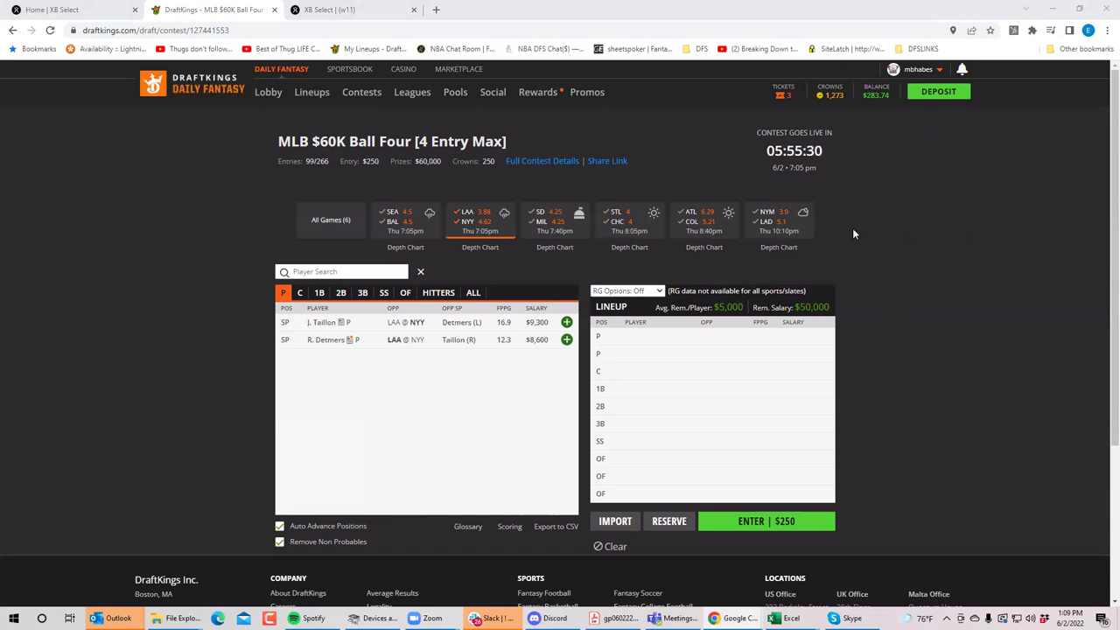
click(470, 226)
- Filter the pitchers to the SD at MIL game and review A. Houser's game log, then clear the game filter
click(545, 222)
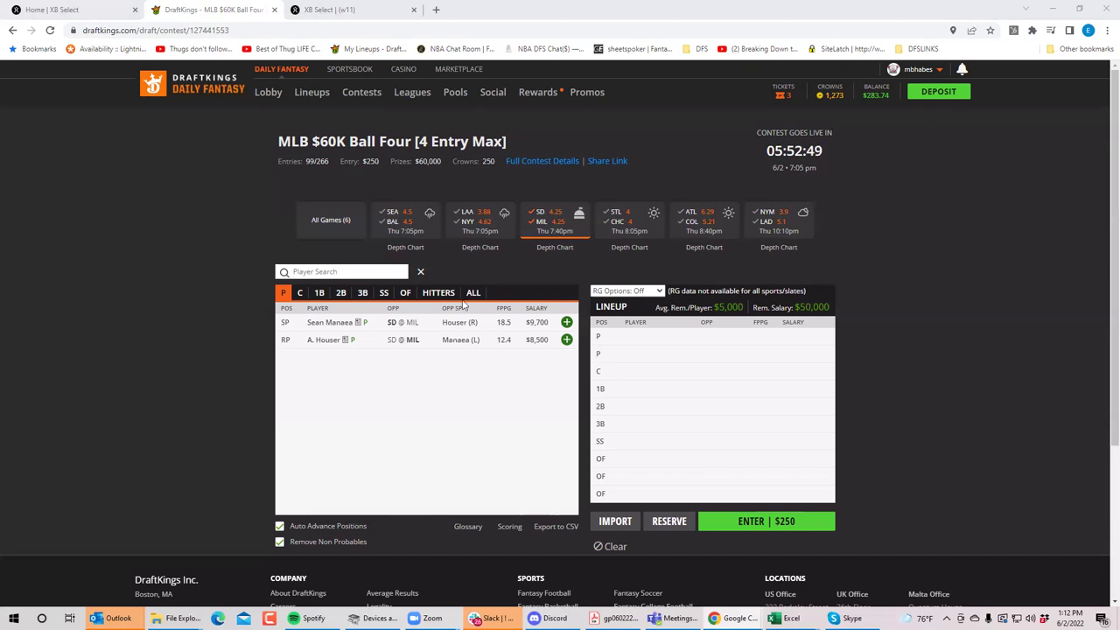
click(326, 340)
click(555, 268)
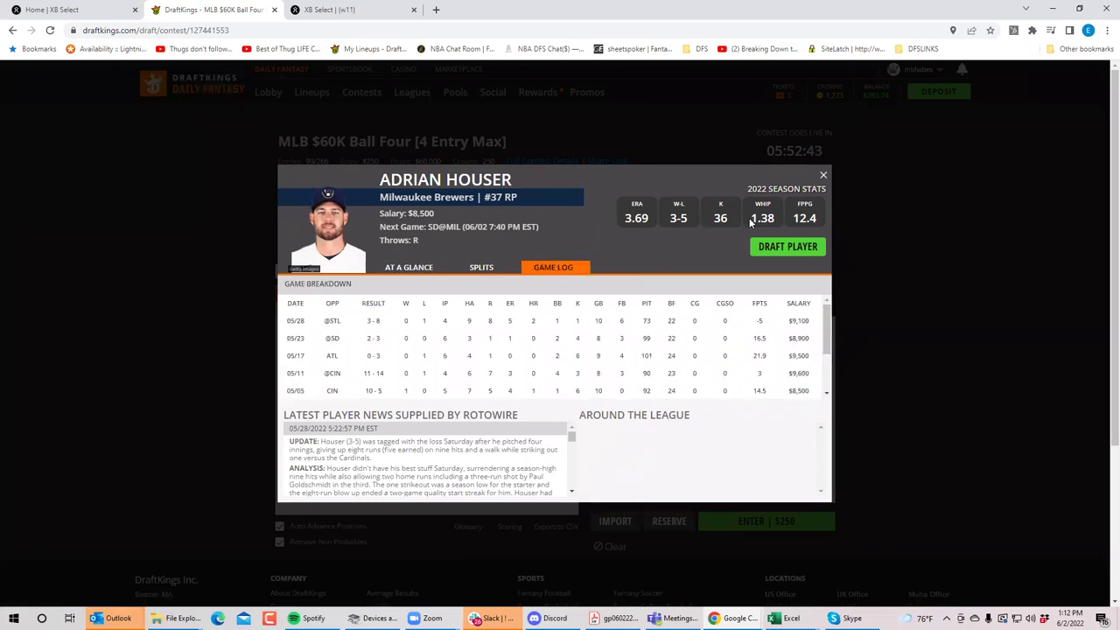
click(823, 178)
click(542, 225)
click(540, 216)
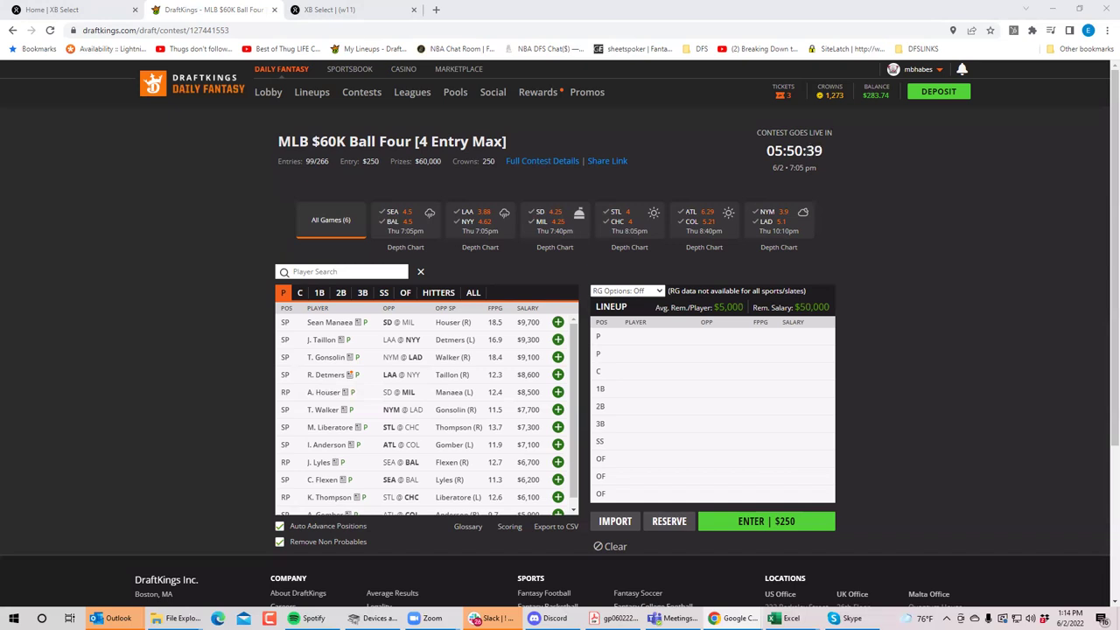
- Filter the pitchers to the STL at CHC game and examine M. Liberatore's game log
click(615, 221)
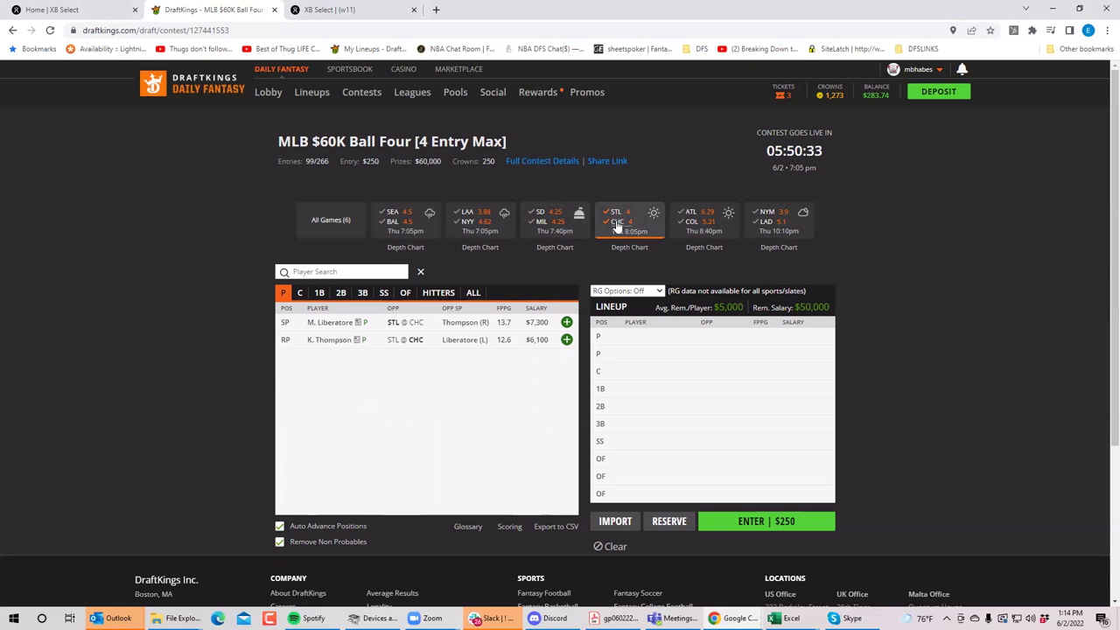
click(324, 322)
click(546, 267)
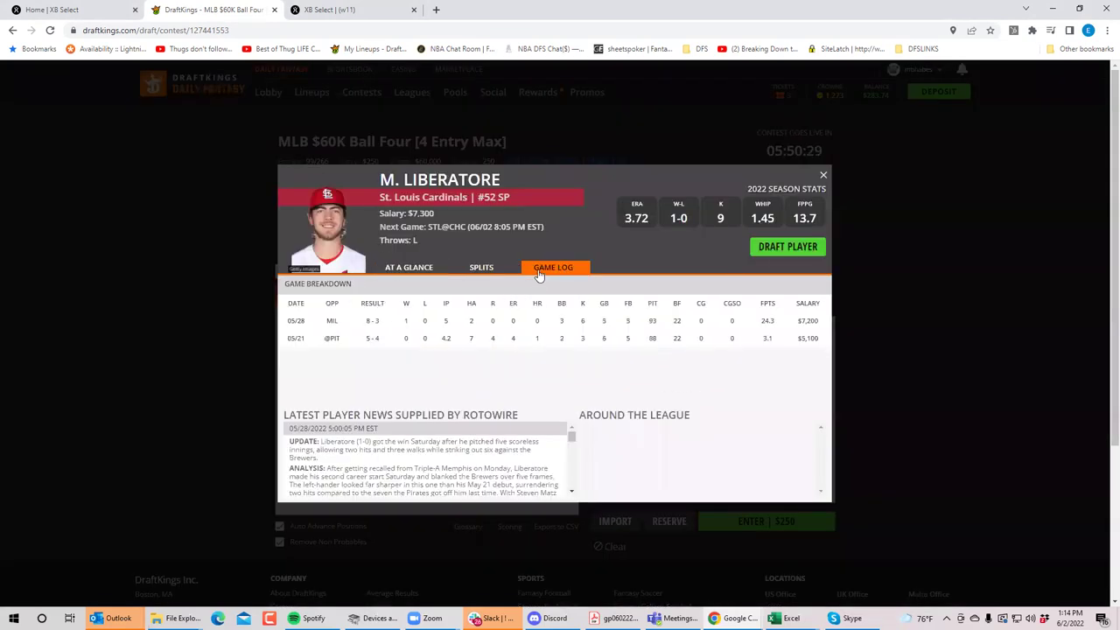
click(823, 176)
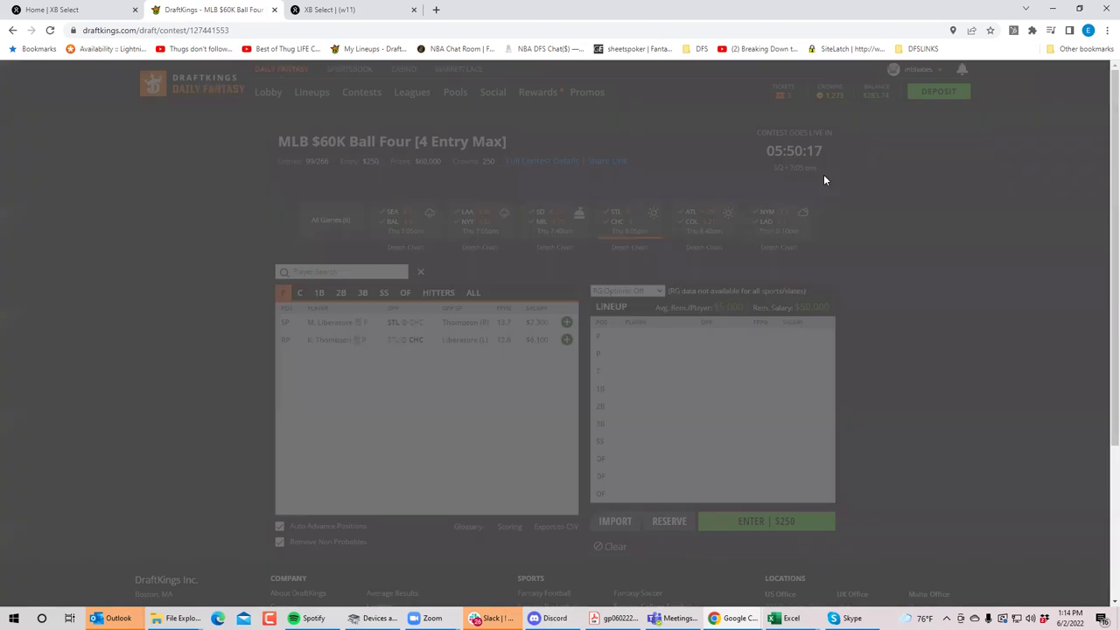
- Reset the game filter to STL at CHC and add M. Liberatore to the lineup as a pitcher
click(616, 214)
click(616, 216)
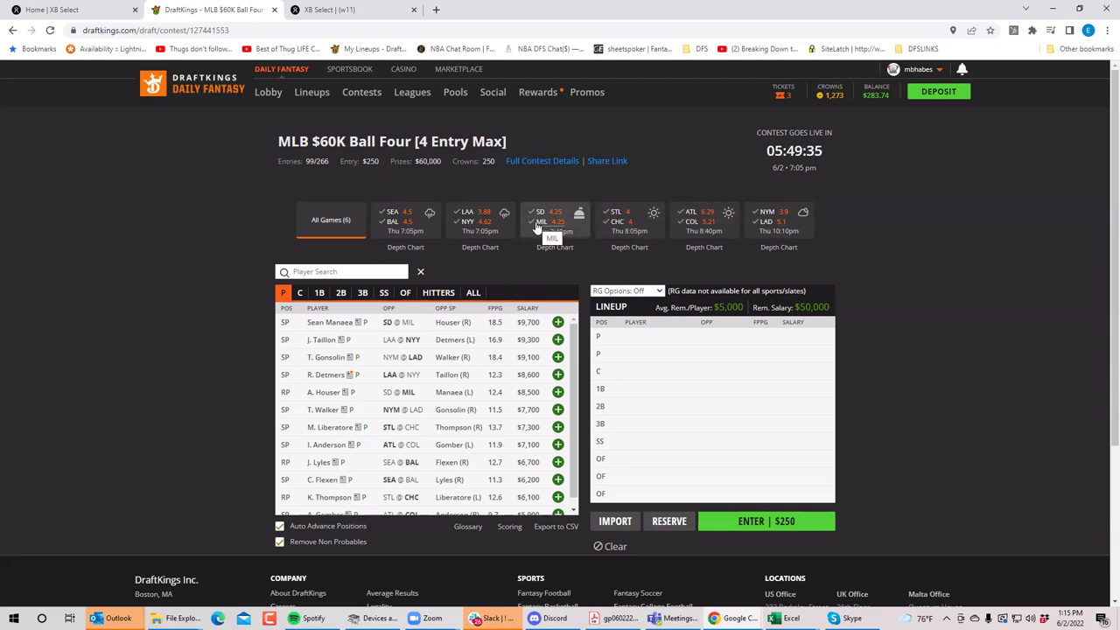
click(616, 216)
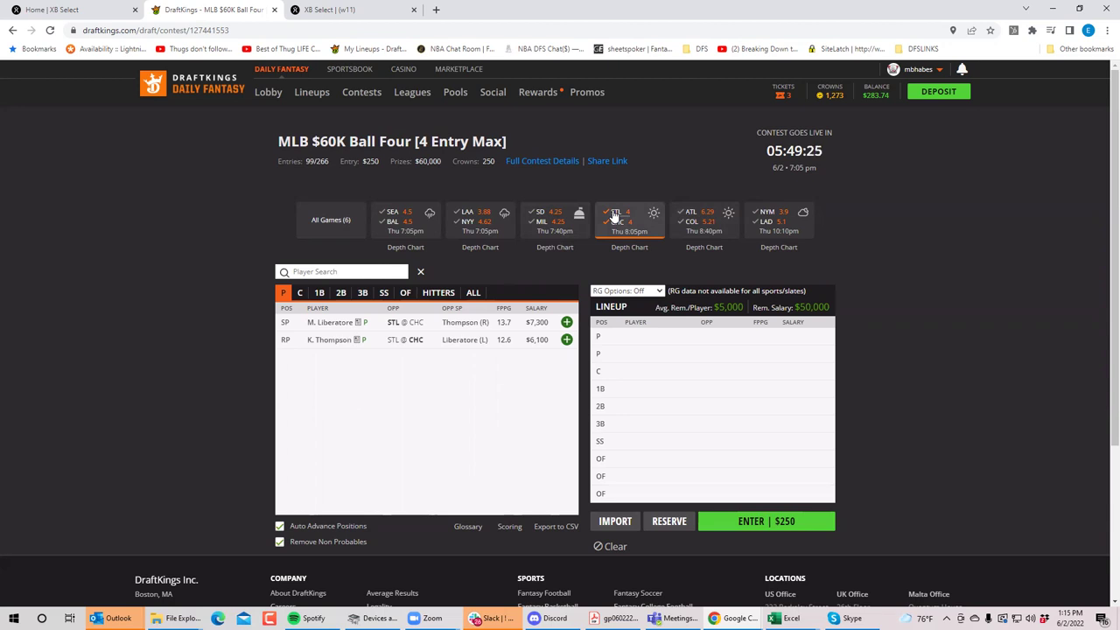
click(567, 323)
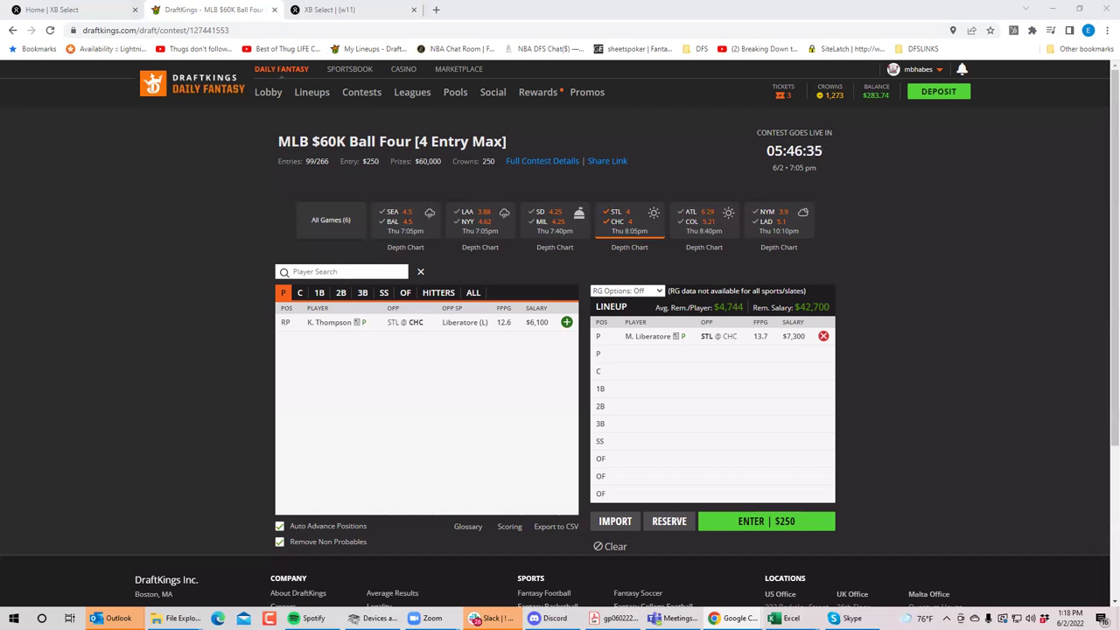
- Compare the available pitchers in the ATL at COL and NYM at LAD games, leaving ATL at COL filtered out
click(682, 217)
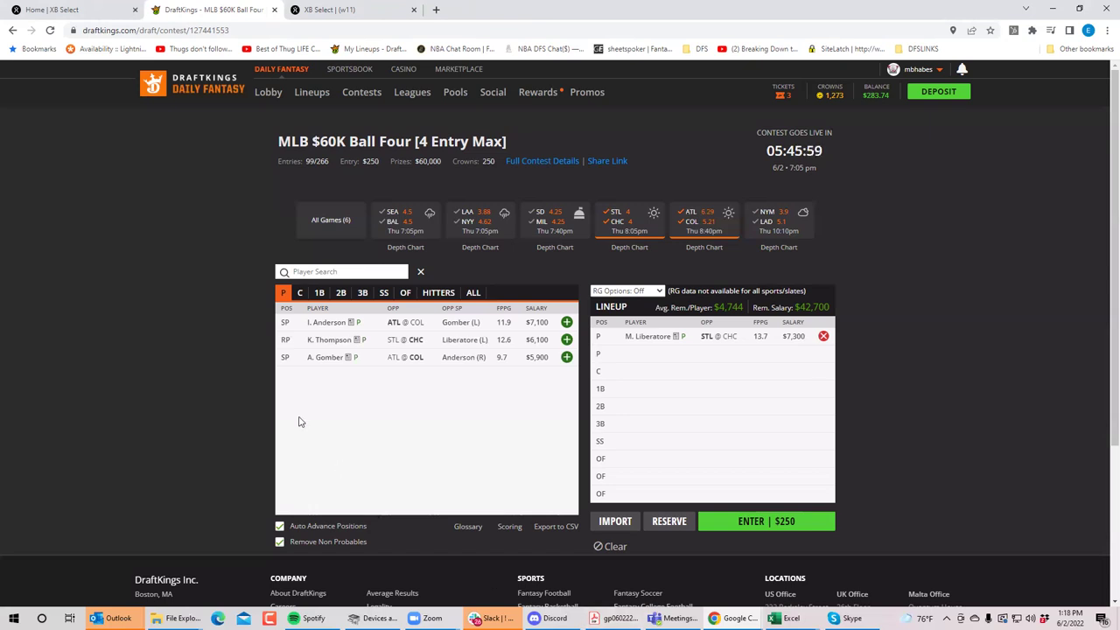
click(768, 217)
click(690, 226)
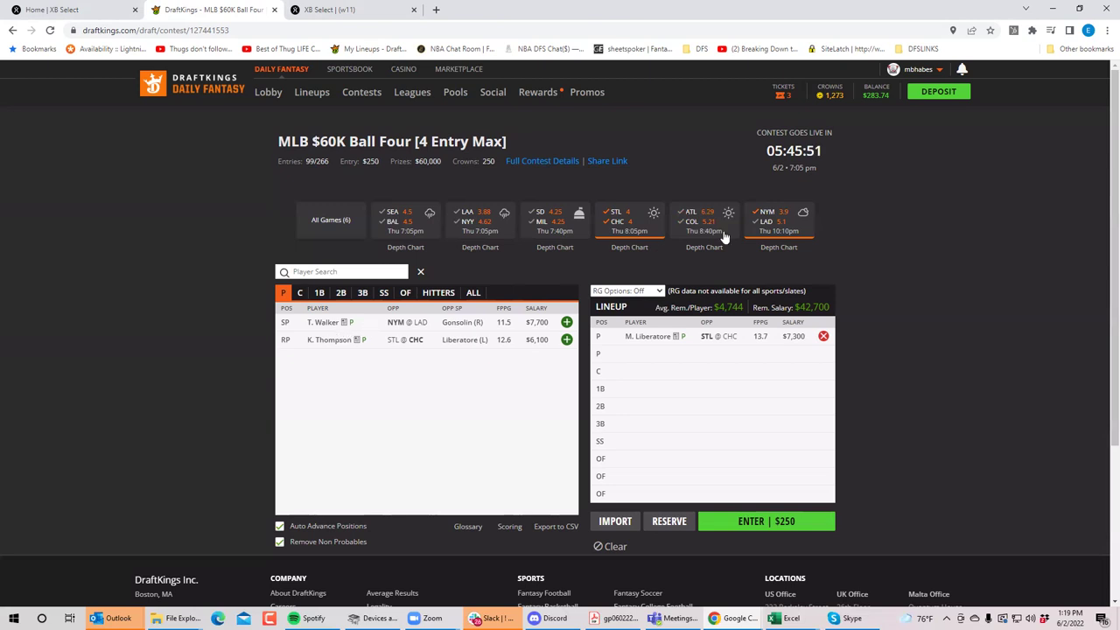
click(761, 221)
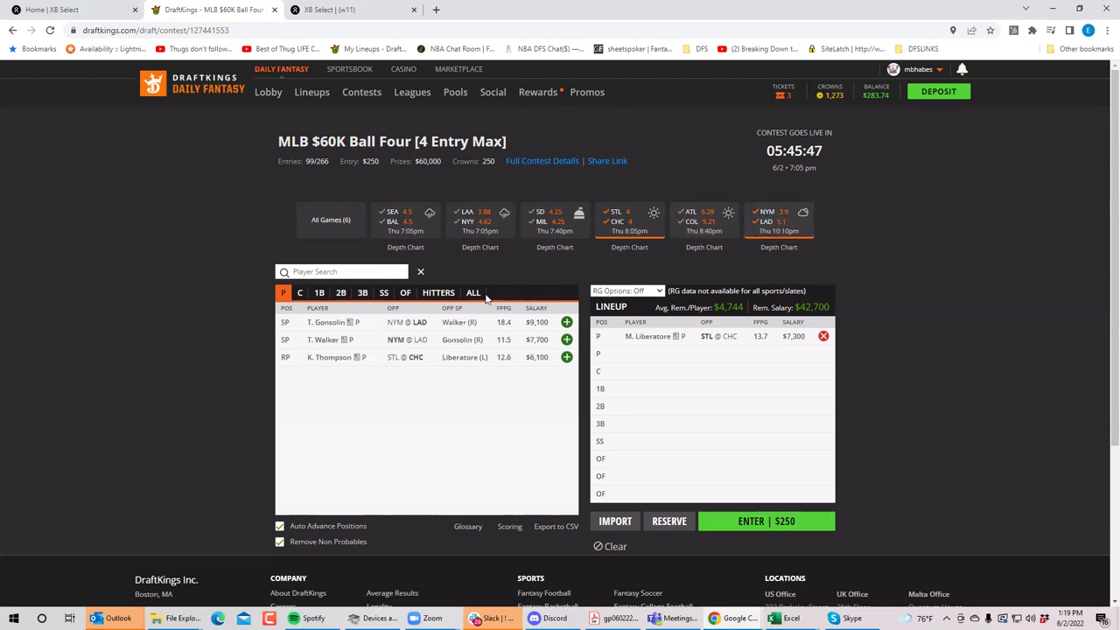
- Review T. Gonsolin's game log, then clear the STL at CHC and NYM at LAD game filters
click(329, 323)
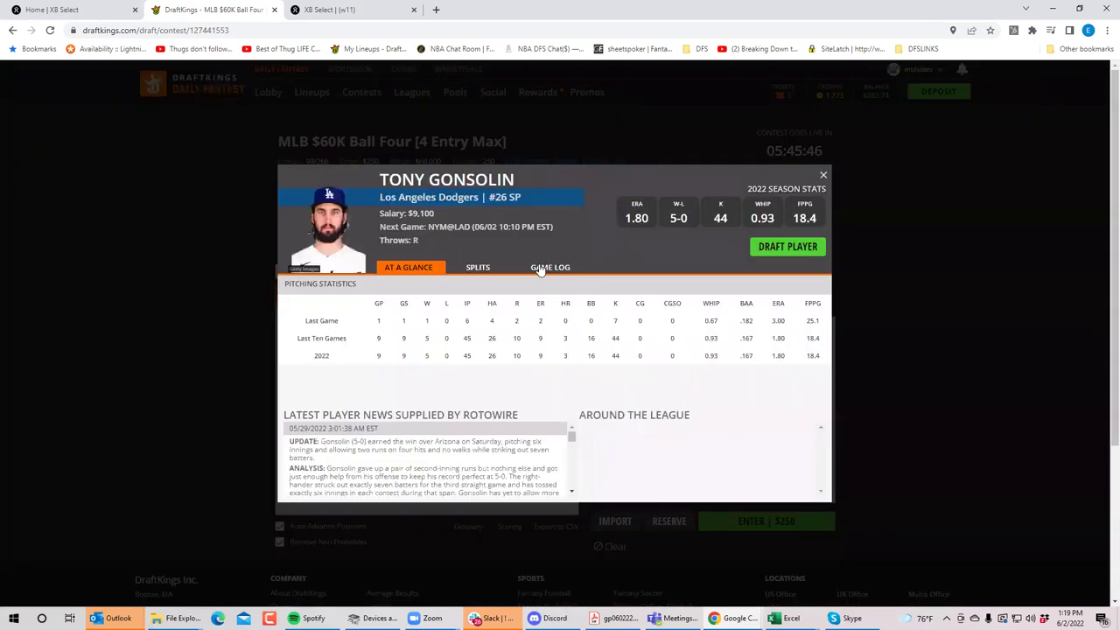
click(551, 268)
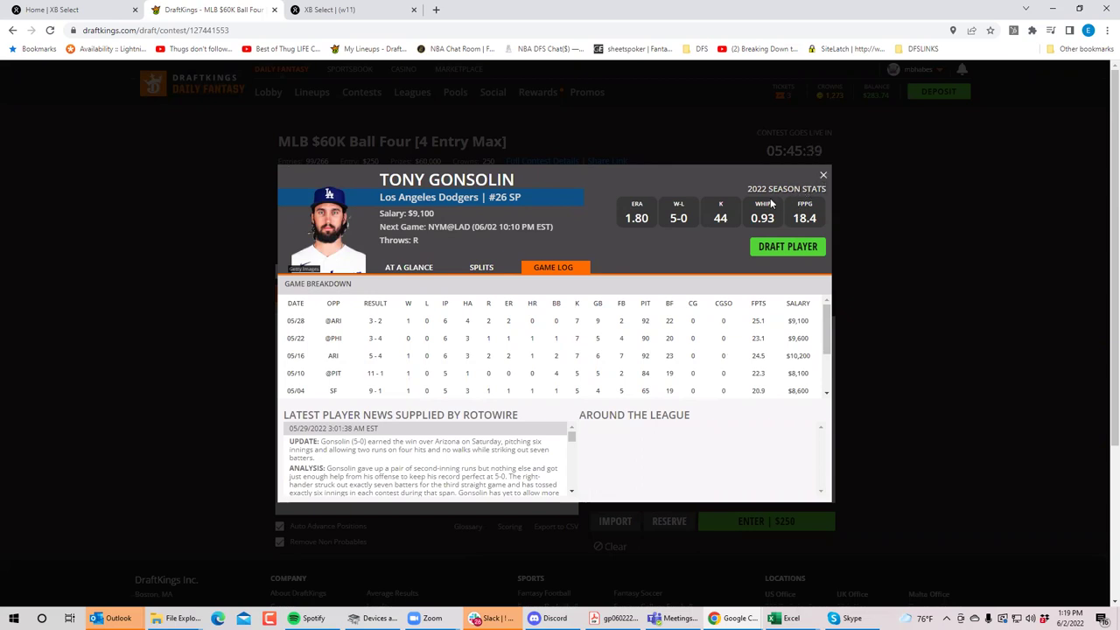
click(824, 175)
click(608, 216)
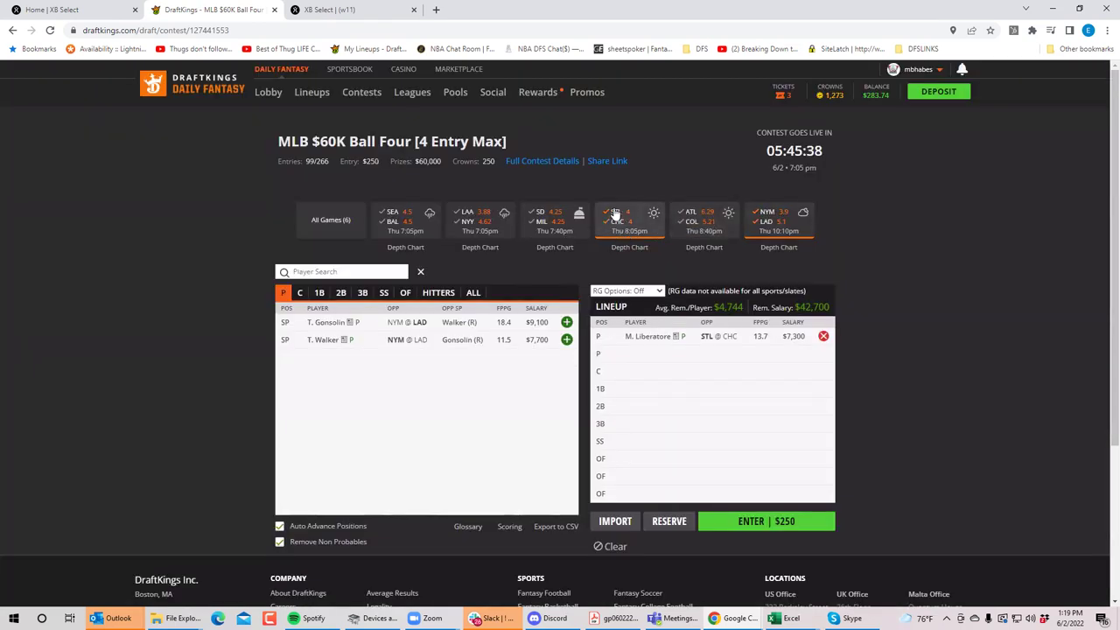
click(756, 217)
click(756, 216)
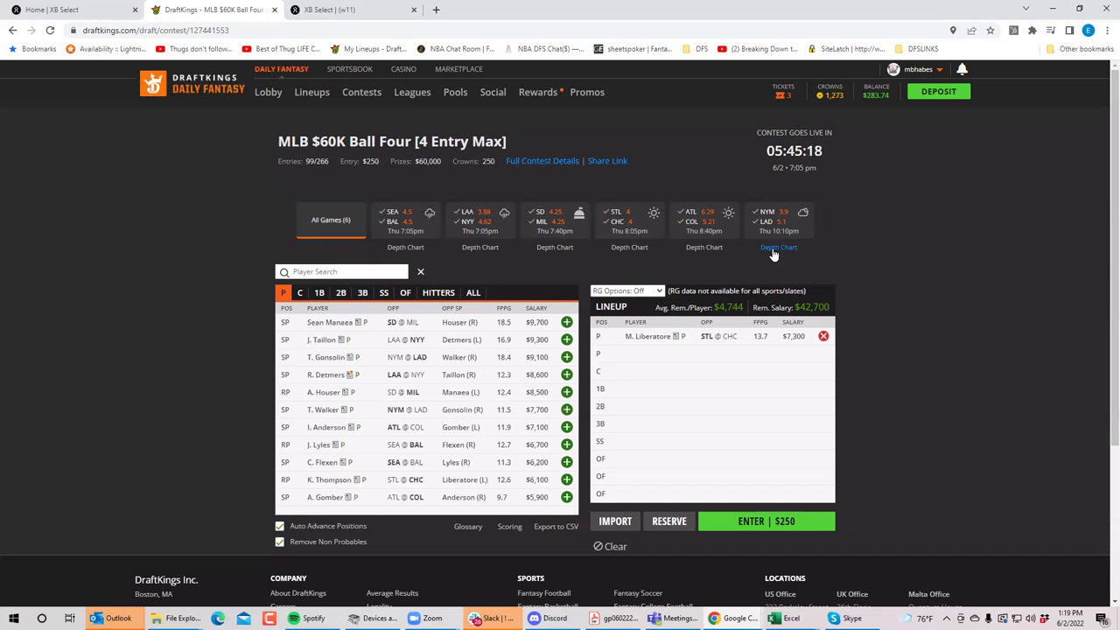
- List Atlanta's hitters and review R. Acuña Jr.'s game log and at-a-glance batting statistics
click(700, 219)
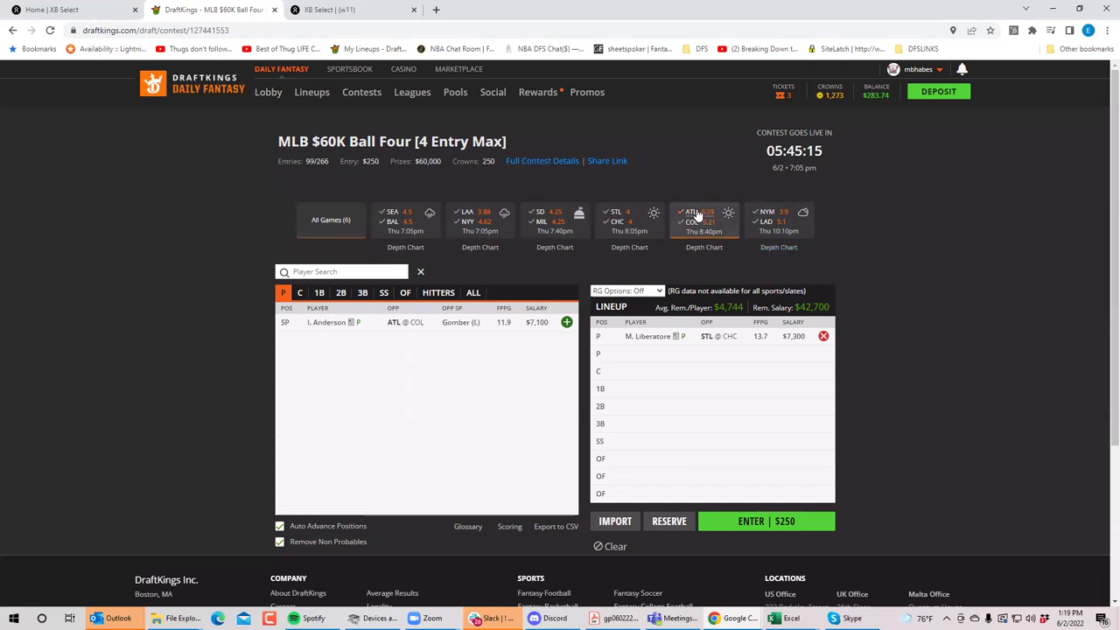
click(429, 295)
click(322, 324)
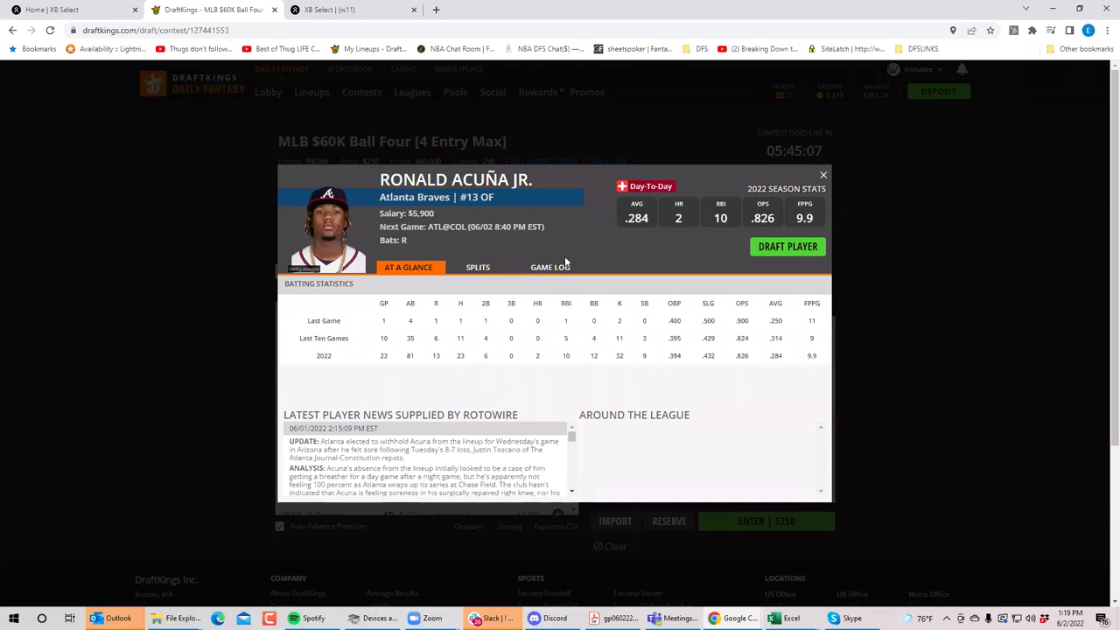
click(550, 268)
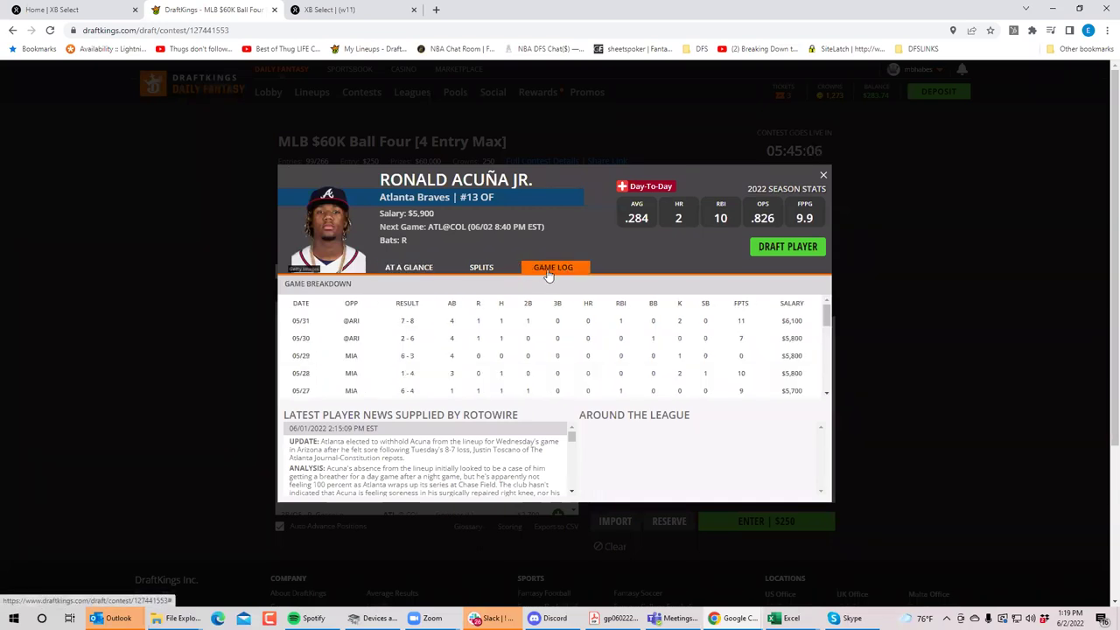
click(418, 269)
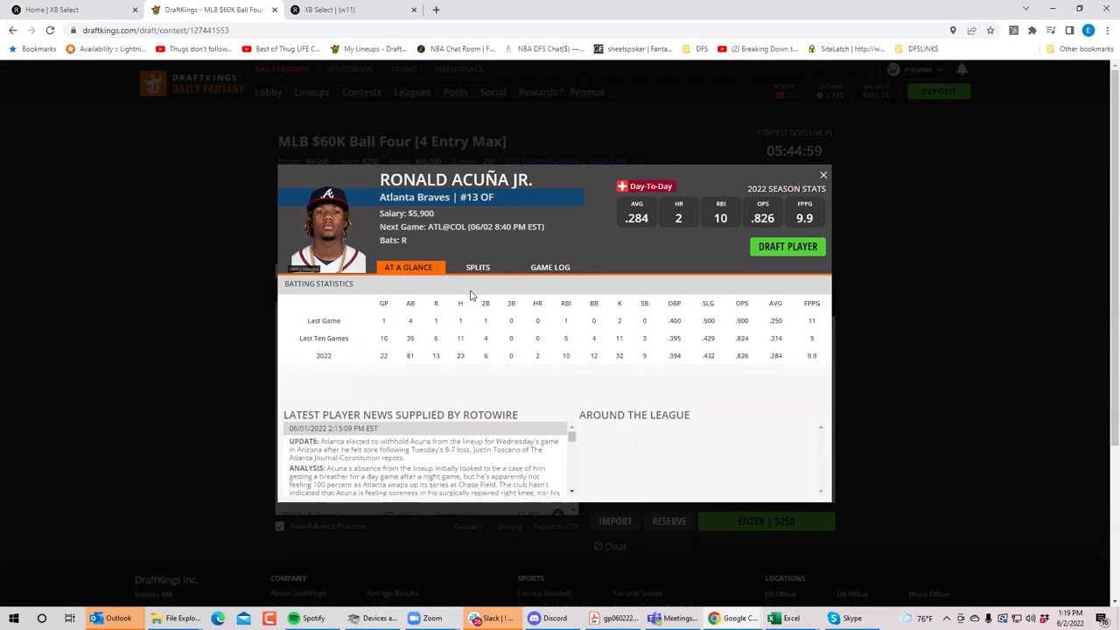
click(825, 173)
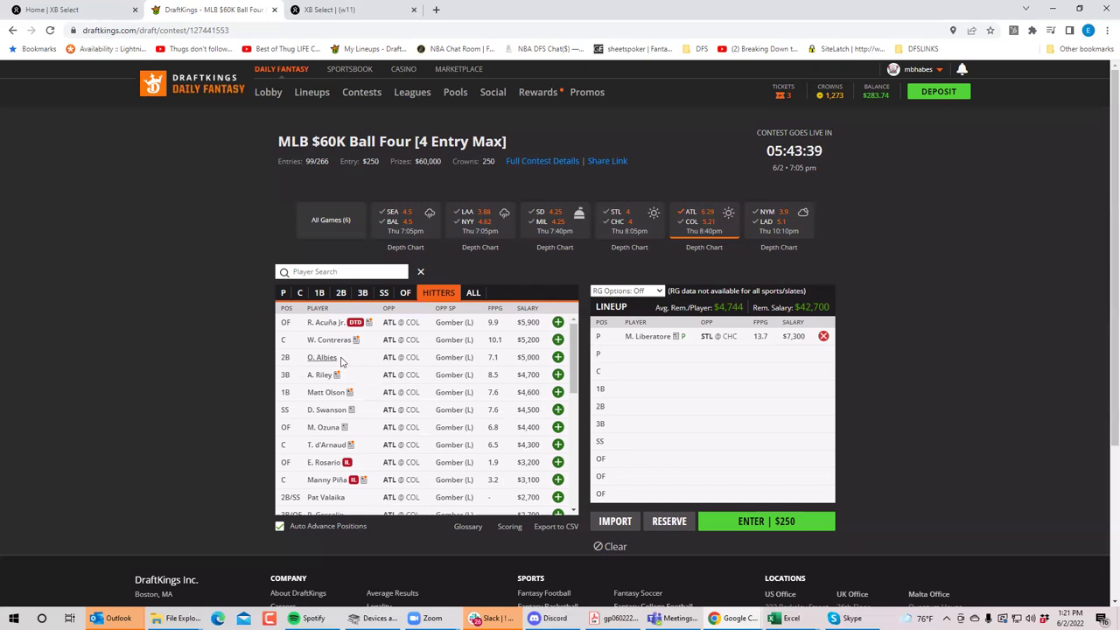
- Switch the game filter from Atlanta to NYM at LAD and examine that game's hitters and pitchers
click(773, 214)
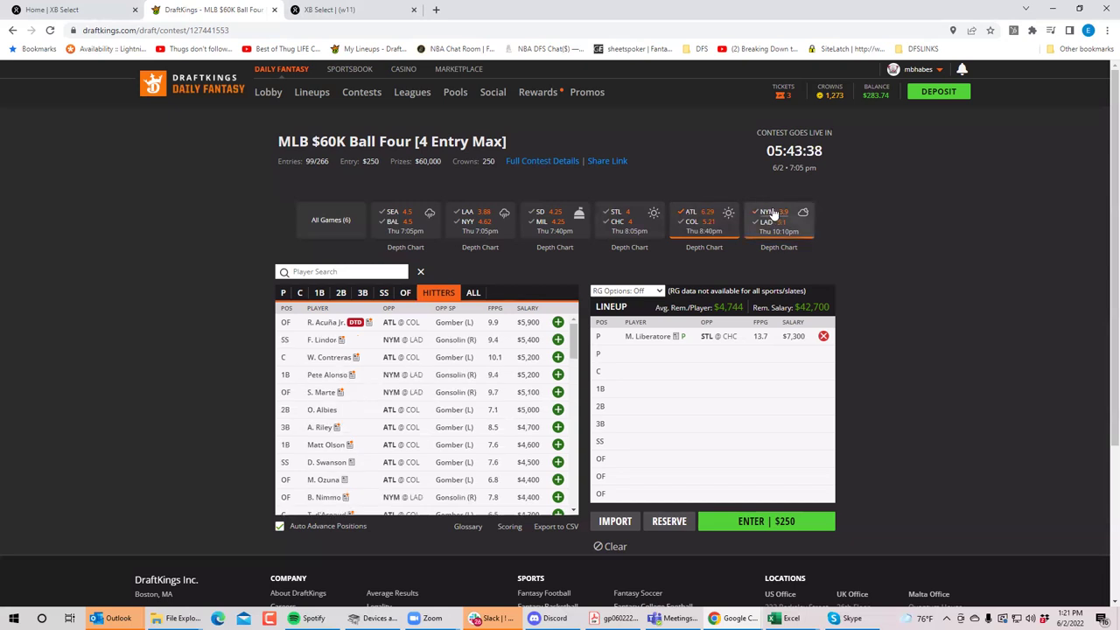
click(773, 215)
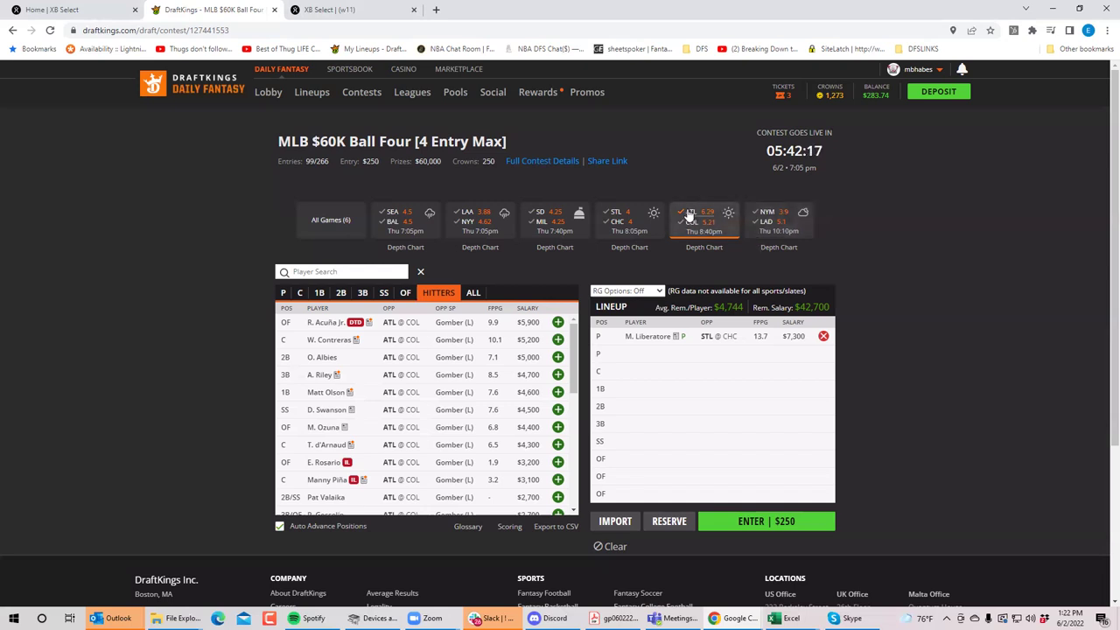
click(705, 217)
click(767, 215)
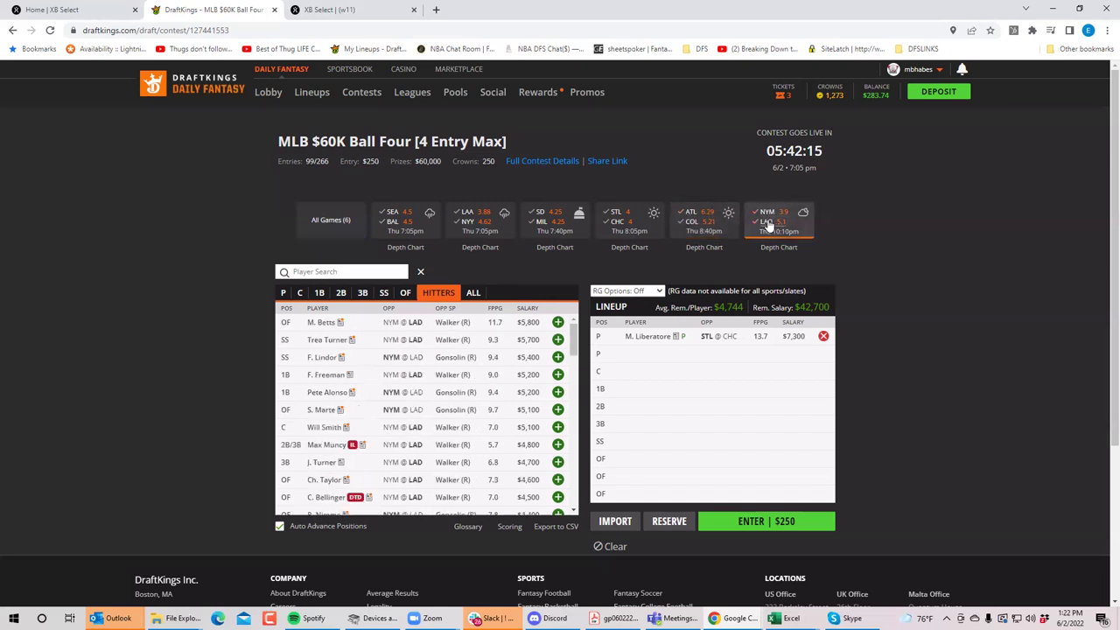
click(284, 294)
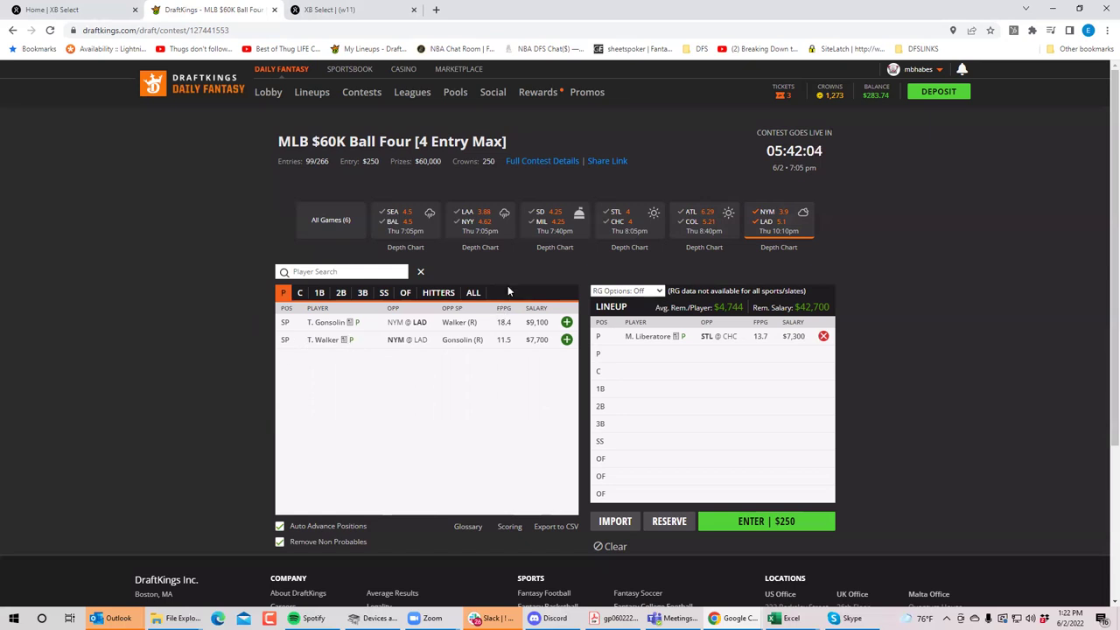
- List the outfielders in the NYM at LAD game and review S. Marte's game log
click(405, 293)
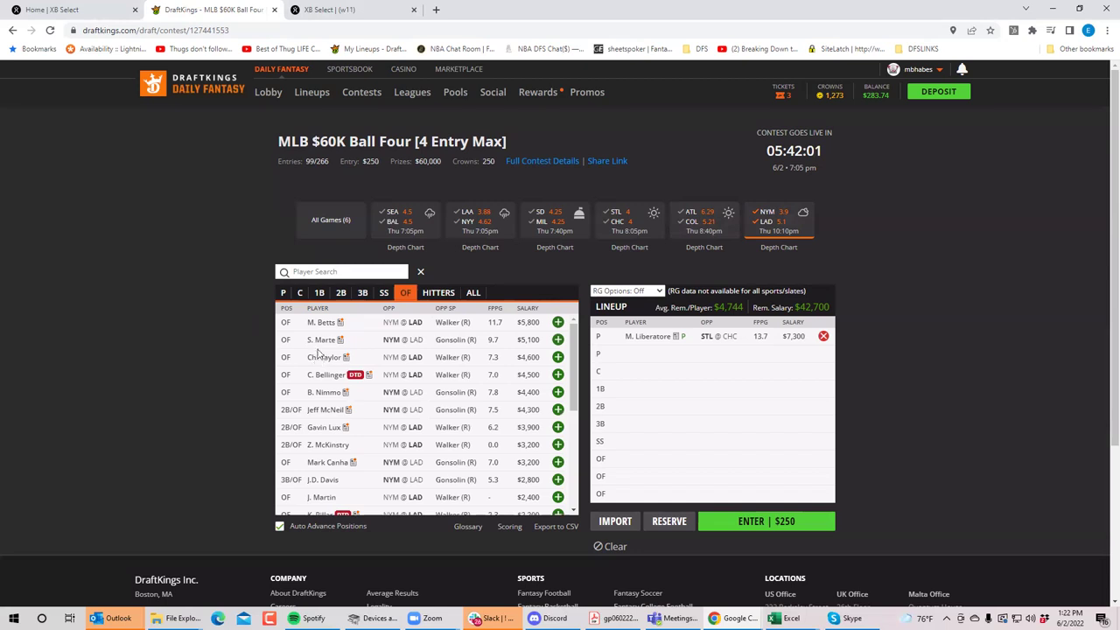
click(373, 339)
click(551, 267)
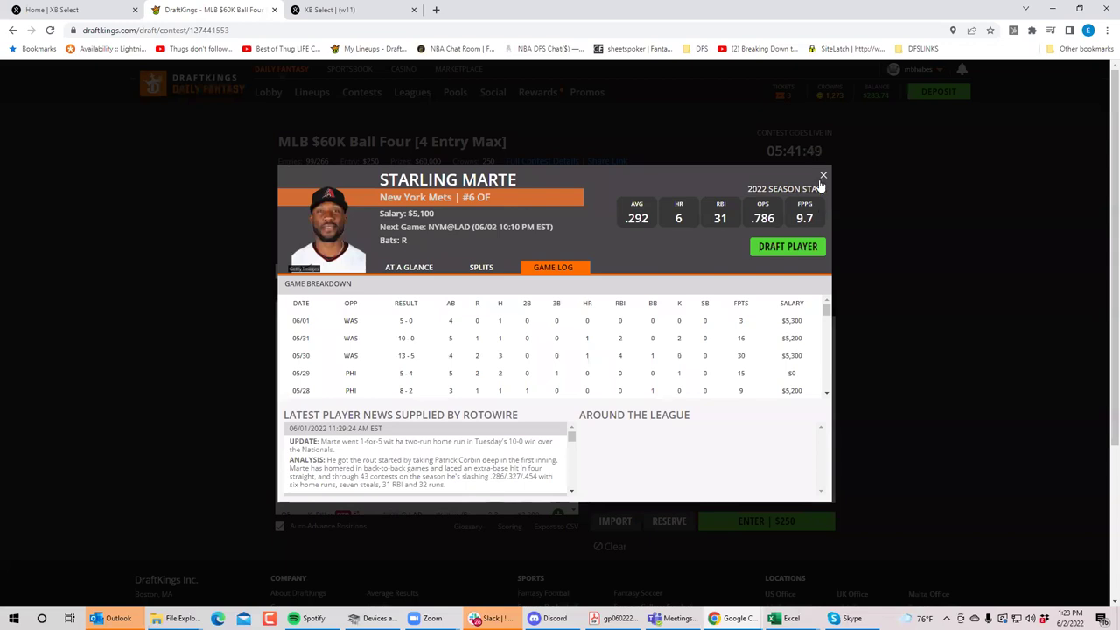
key(Escape)
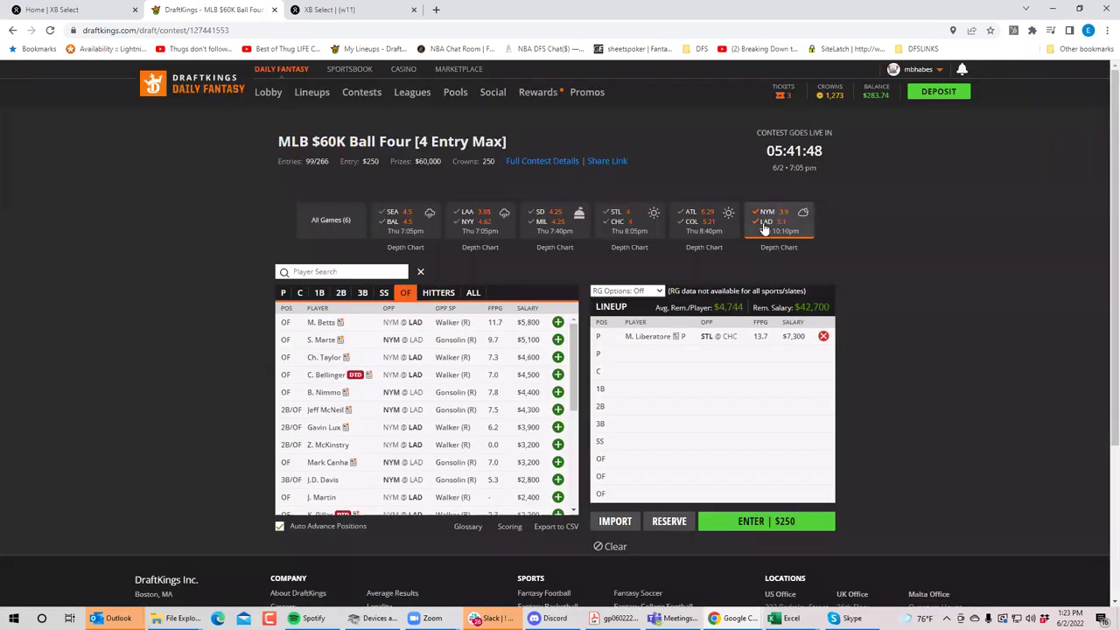
- Narrow the pitchers to the New York Mets and review T. Walker's pitching statistics
click(282, 292)
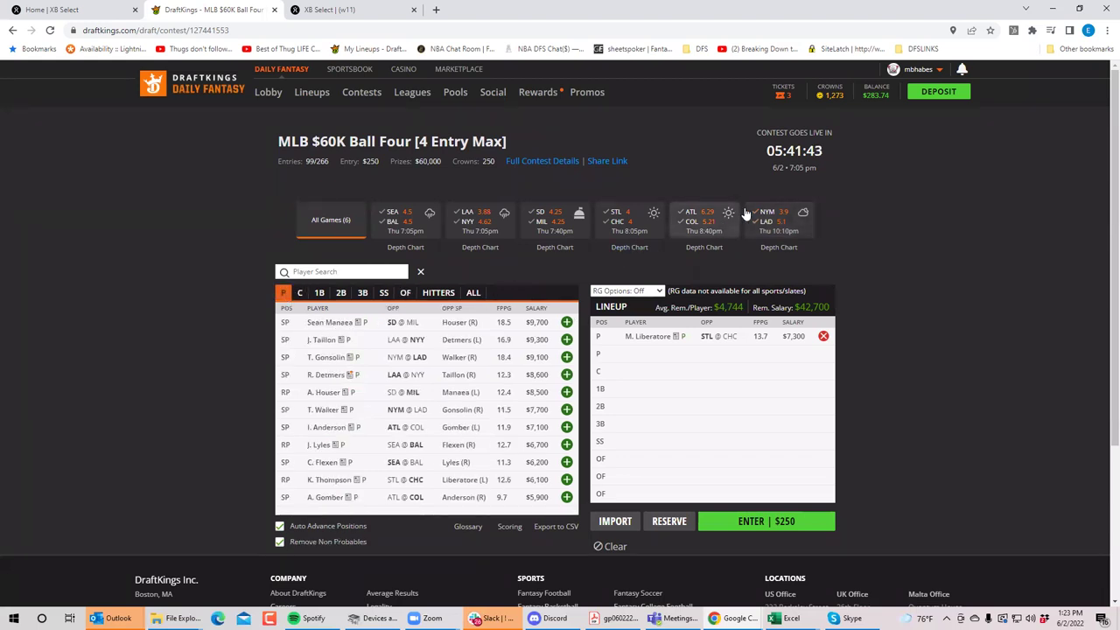
click(779, 221)
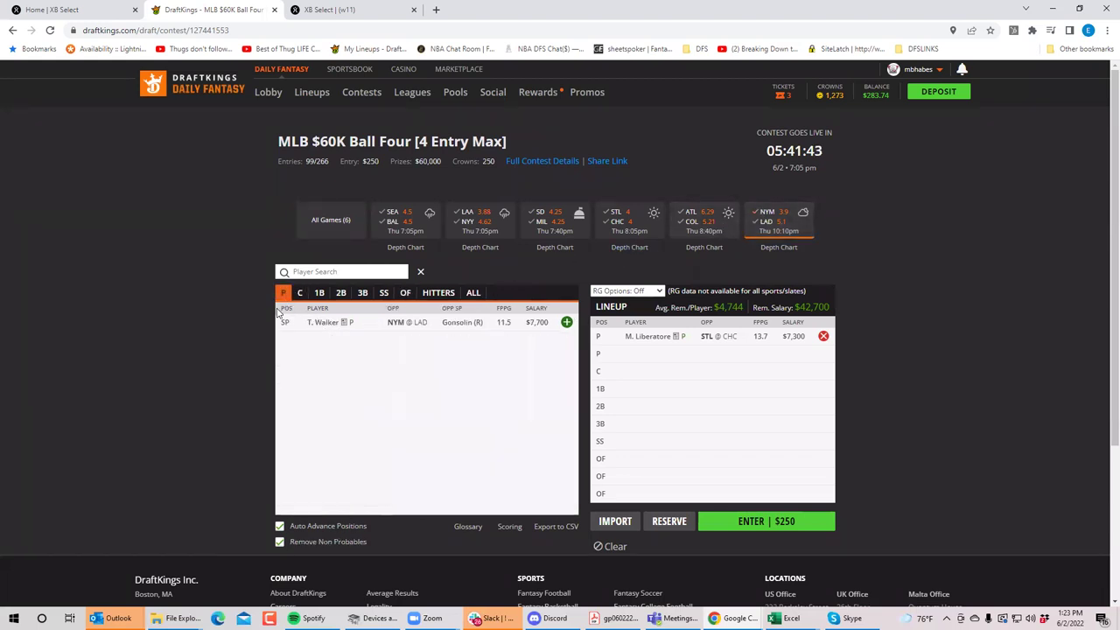
click(322, 323)
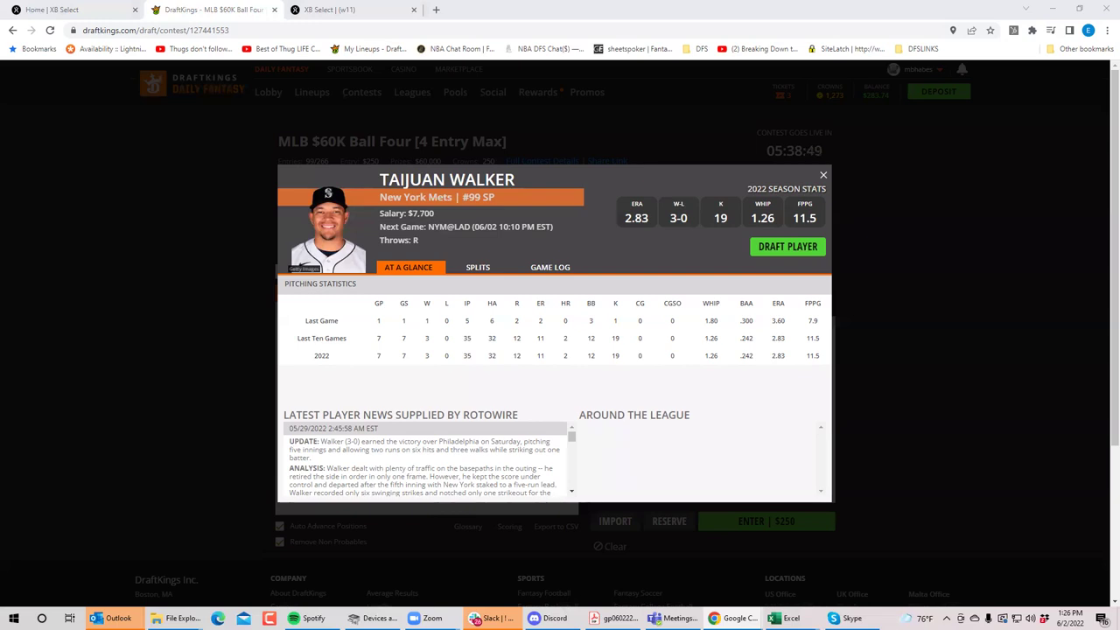
click(822, 178)
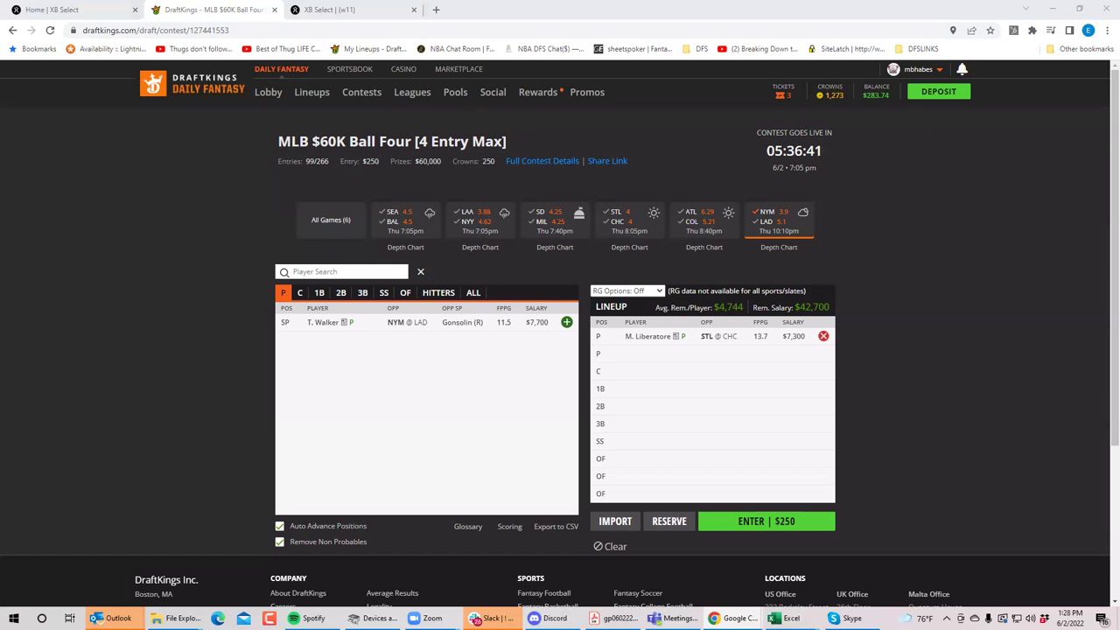
- Switch to the Baseball Almanac window, examine the May 12, 1988 Dodgers–Pirates box score, and return to the DraftKings contest
key(alt+Tab)
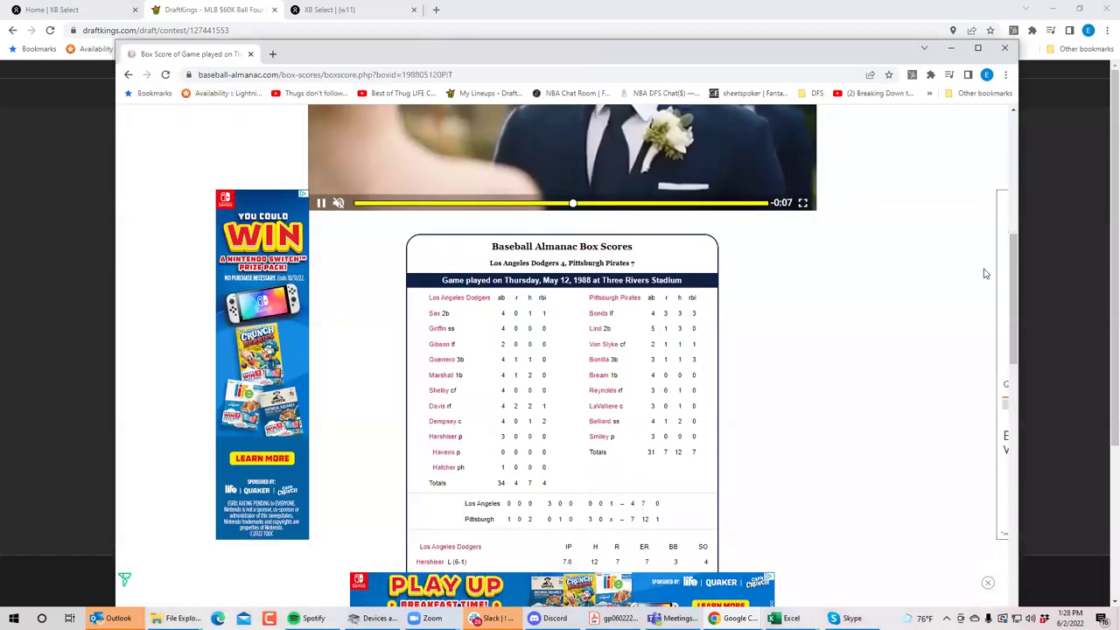
scroll(1005, 298, down, 2)
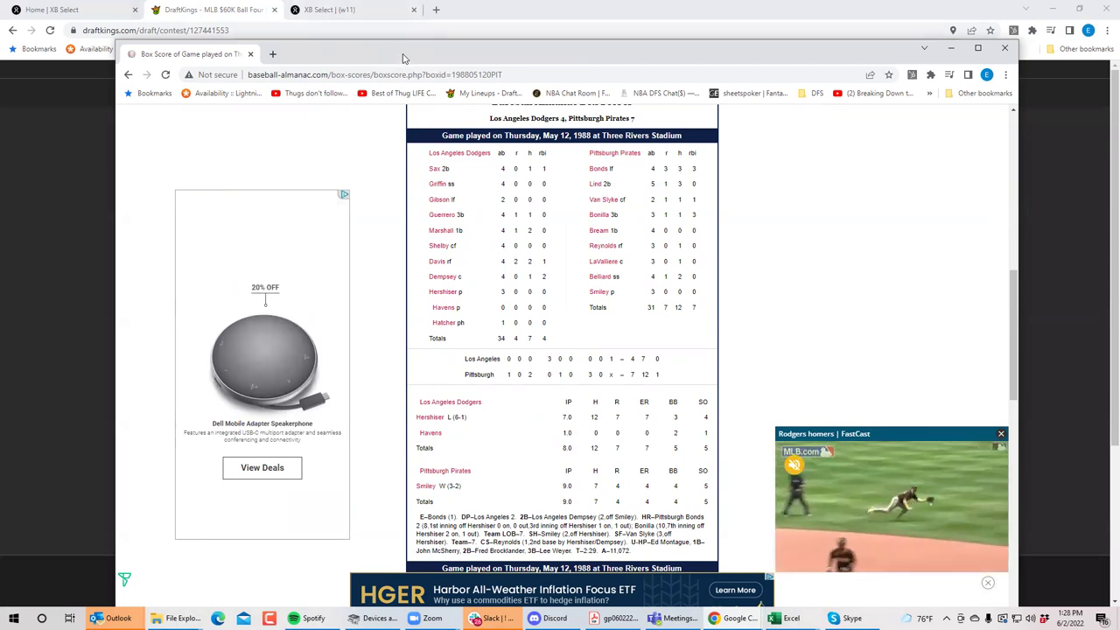
key(alt+Tab)
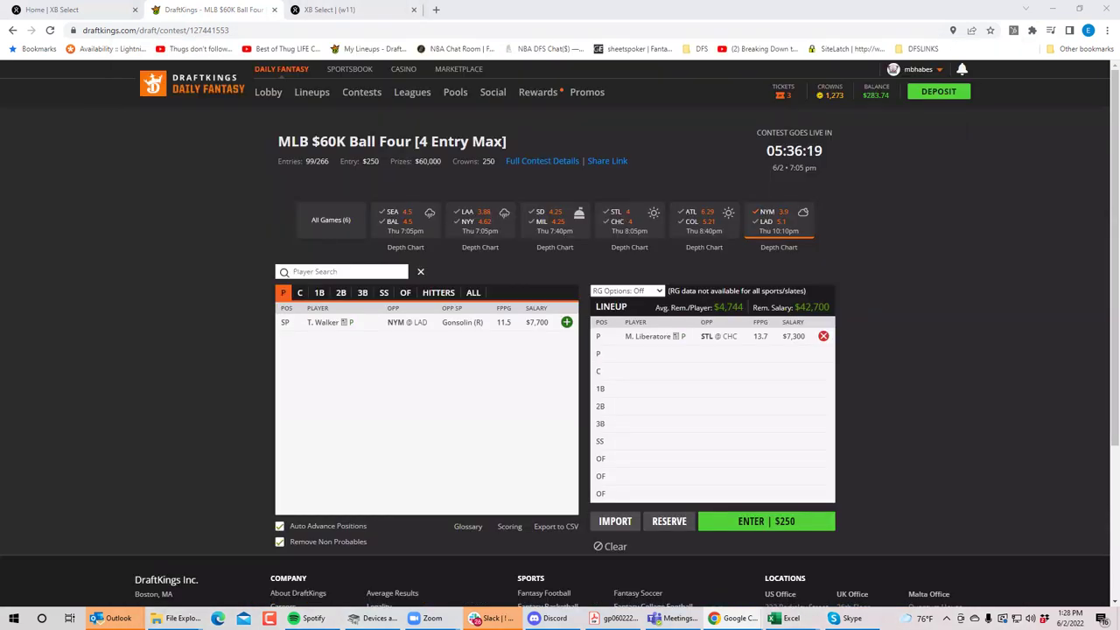